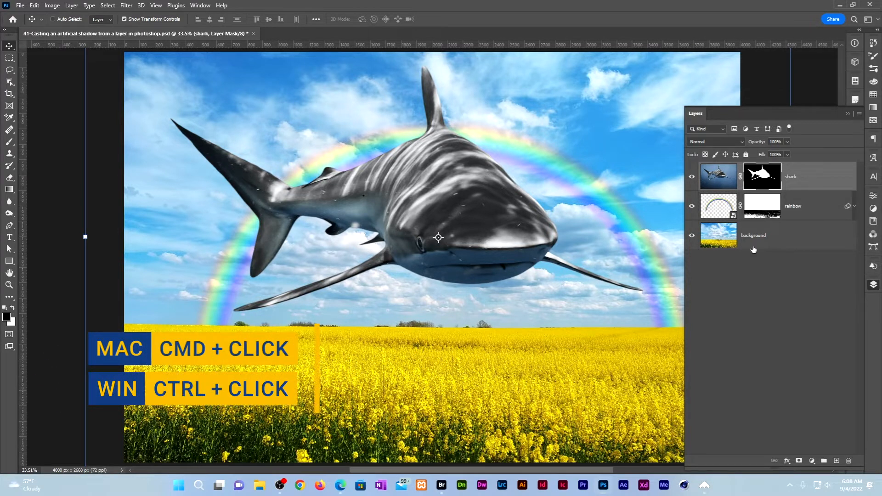
- Load the shark mask as a selection, flip it to -40% height and move it into the flowers
ctrl+click(771, 179)
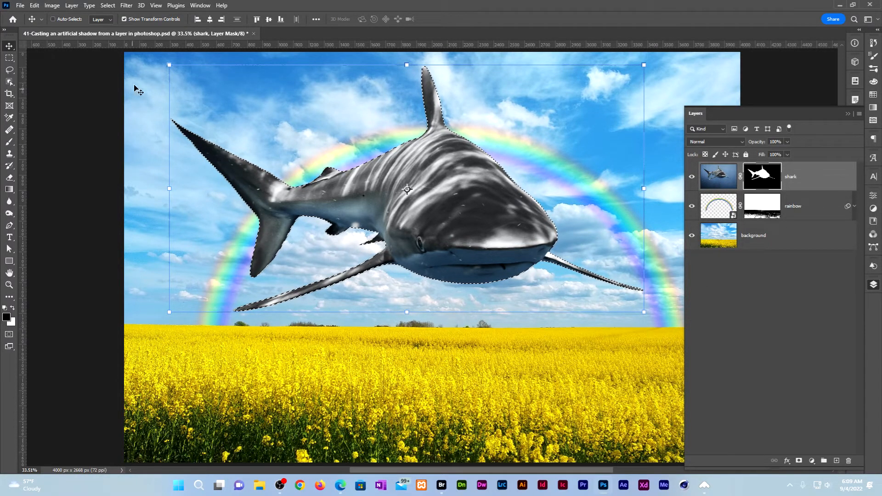
click(107, 5)
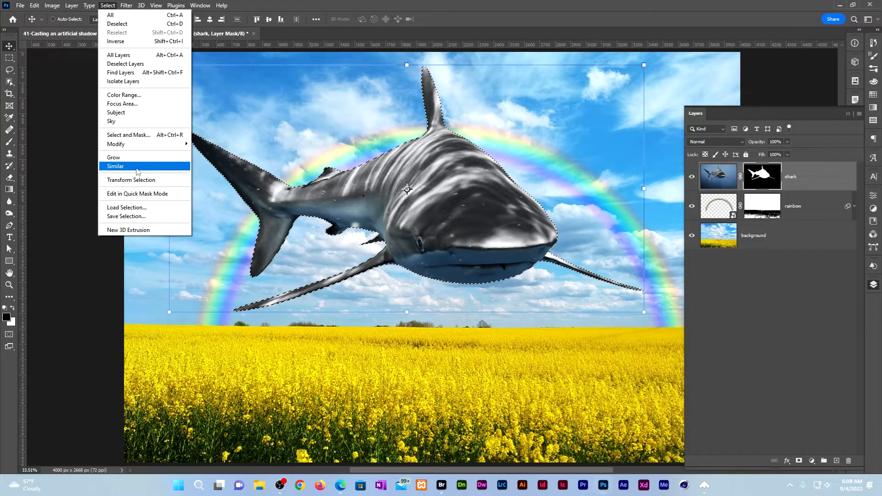
click(147, 181)
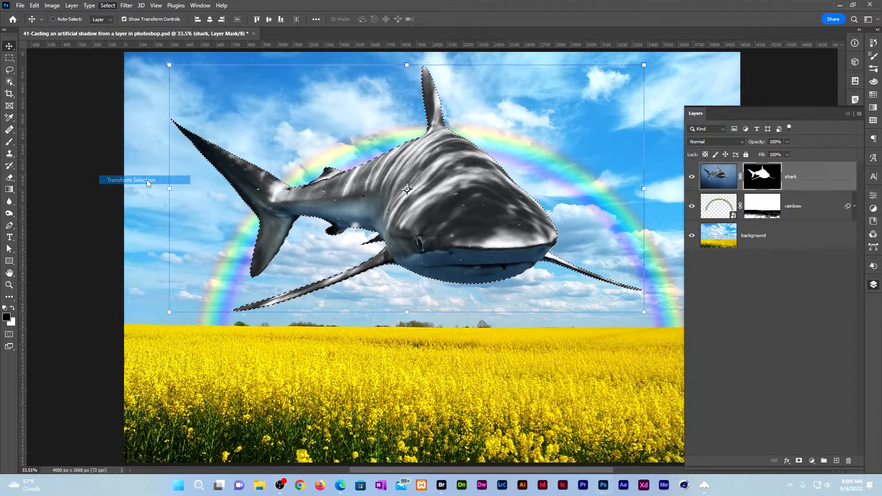
drag(408, 65, 407, 393)
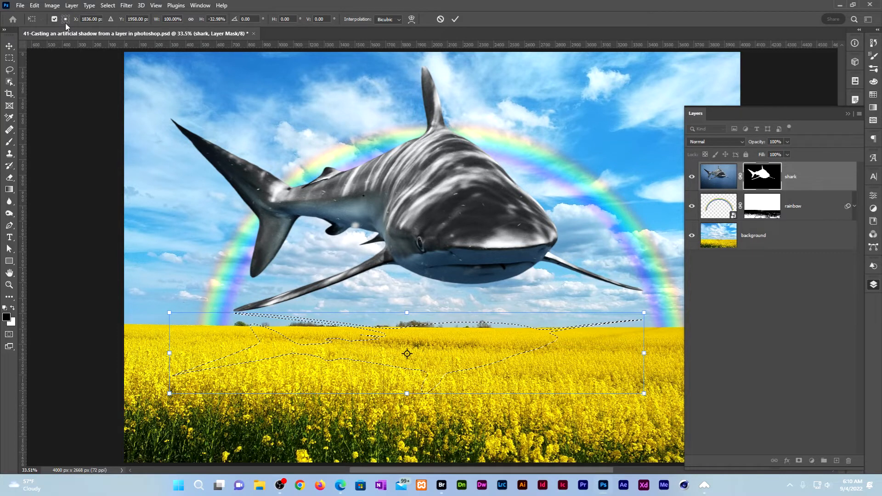
click(206, 18)
text(-40)
key(Tab)
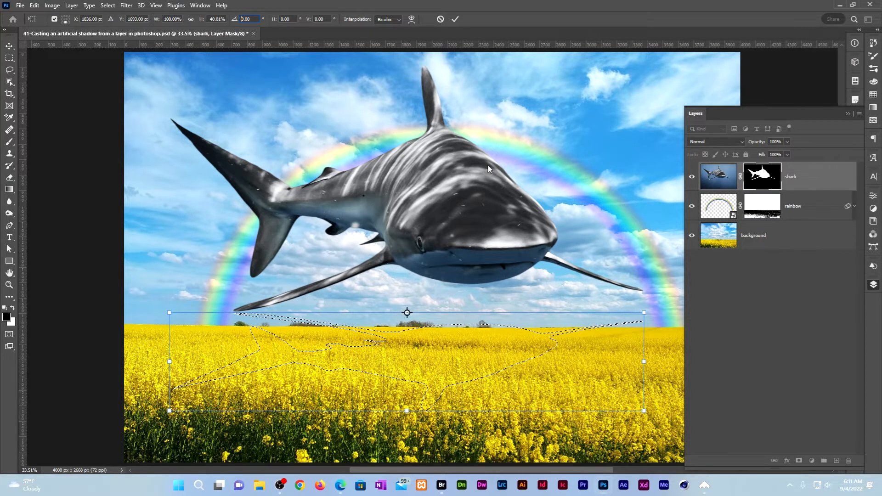
drag(465, 317, 459, 350)
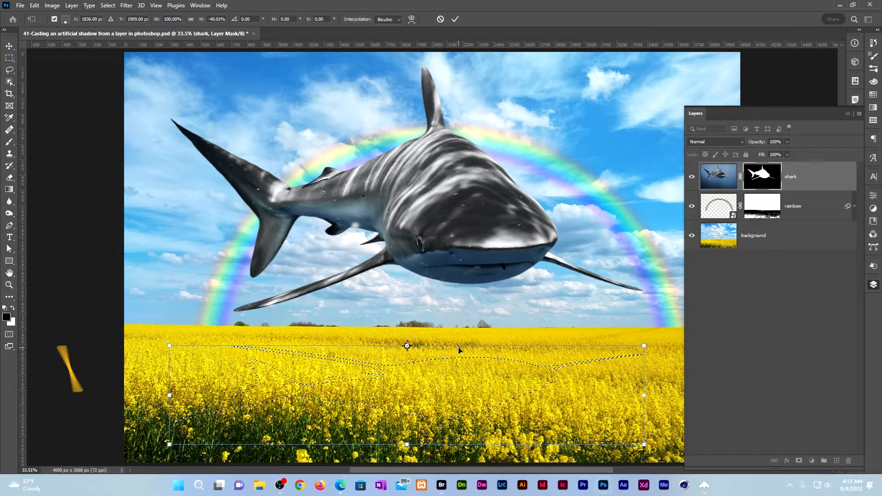
key(Return)
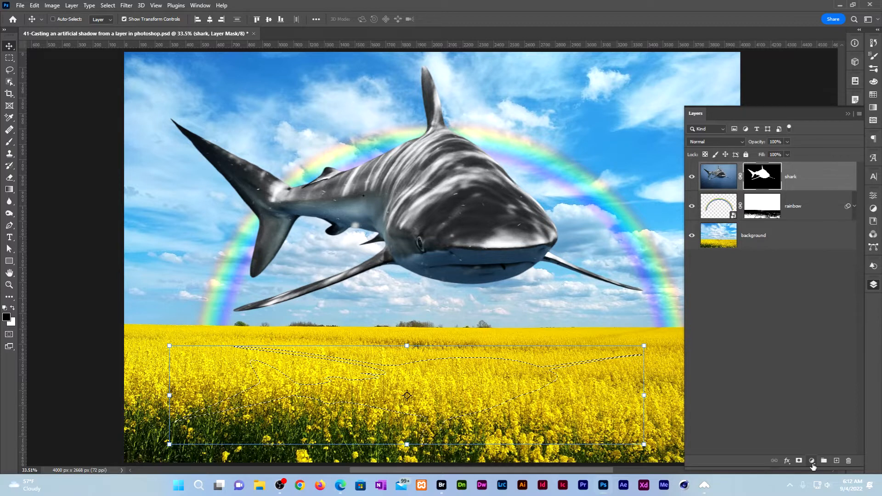
- Fill the selection with a black (HSB 0, 0, 0) Solid Color fill layer
click(812, 462)
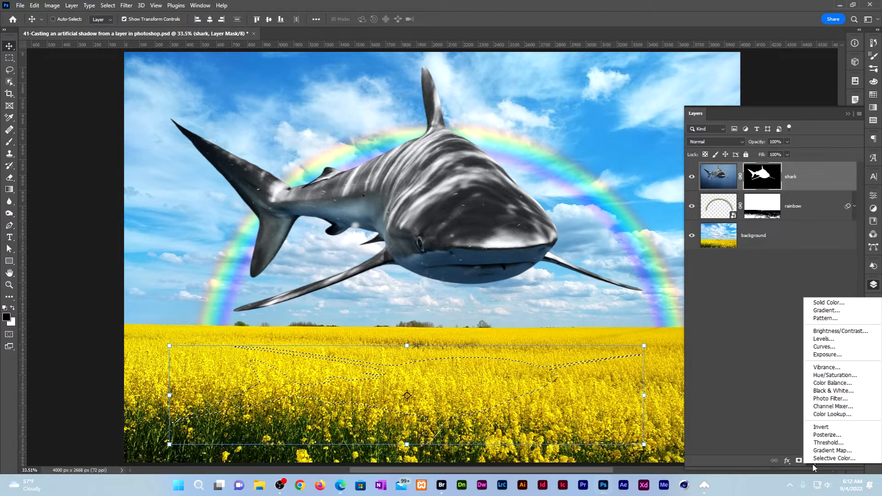
click(851, 305)
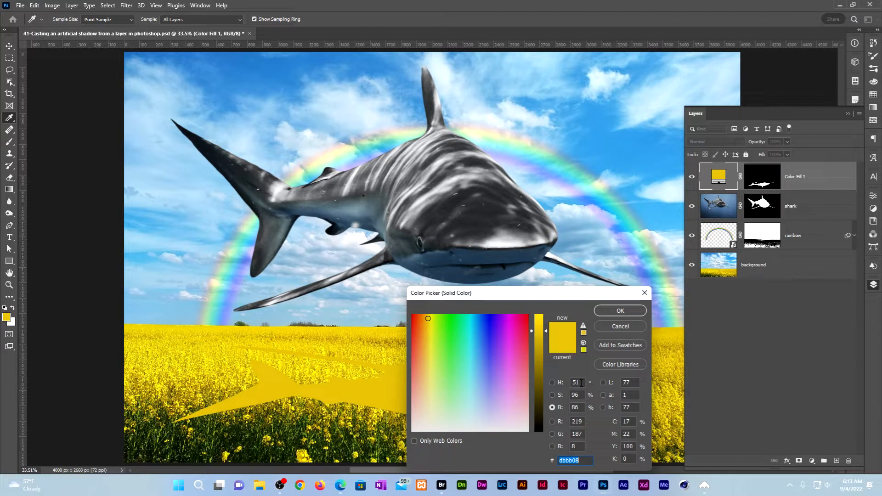
drag(580, 383, 568, 385)
text(0)
key(Tab)
text(0)
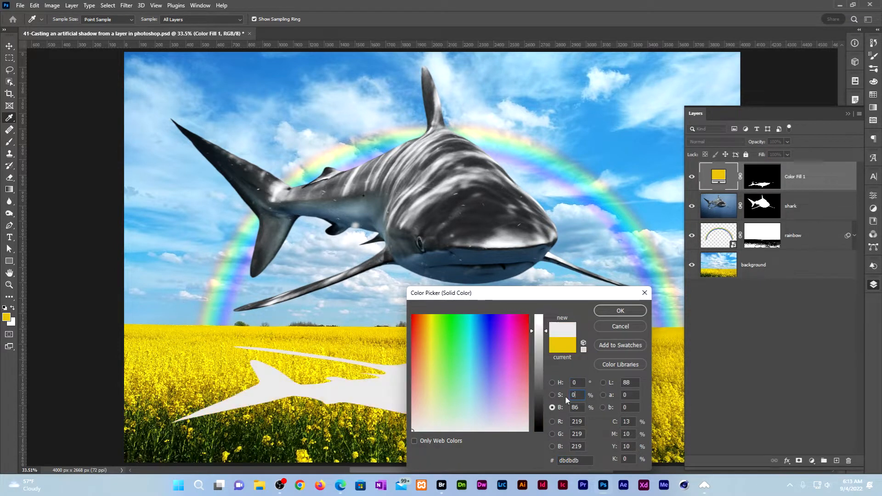
key(Tab)
text(0)
click(621, 311)
key(v)
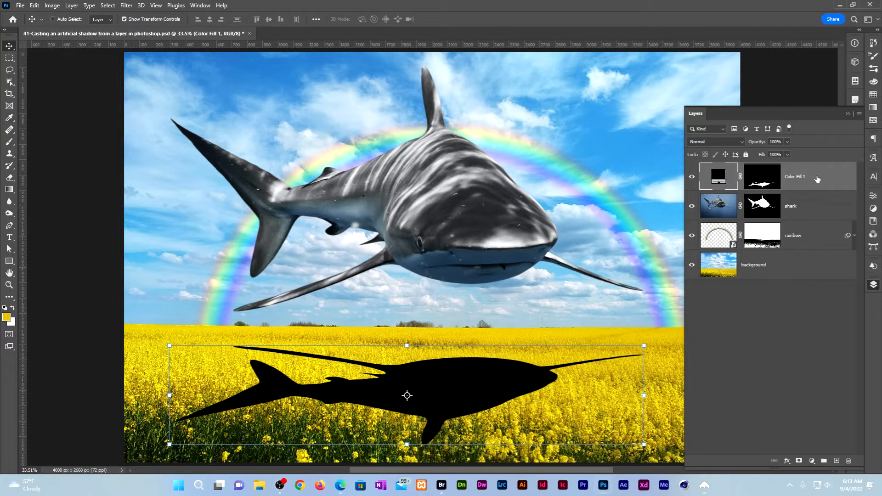
- Move the fill layer below the shark, rename it 'shadow', and show its mask Properties
drag(817, 179, 797, 207)
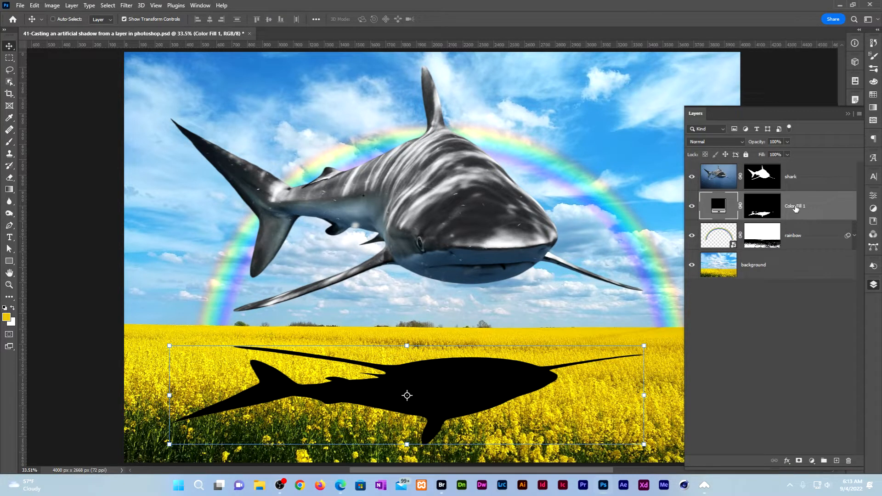
double_click(796, 207)
text(shadow)
key(Return)
click(764, 208)
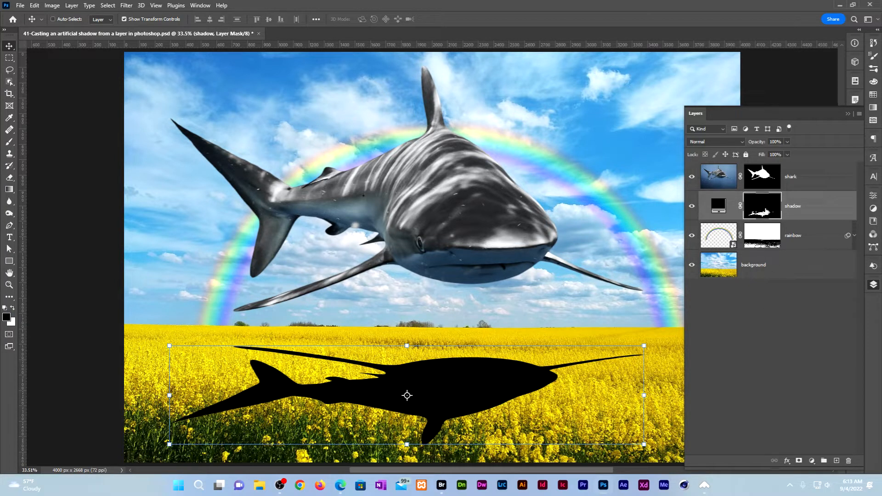
click(873, 196)
click(874, 197)
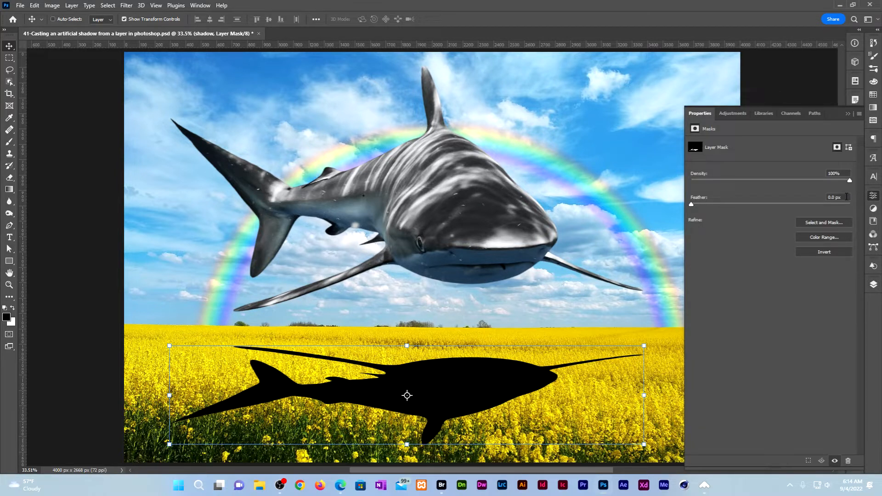
- Try mask feathers of 30 and 22 px, reset feather to 0 px, then return to Layers
click(847, 197)
text(30)
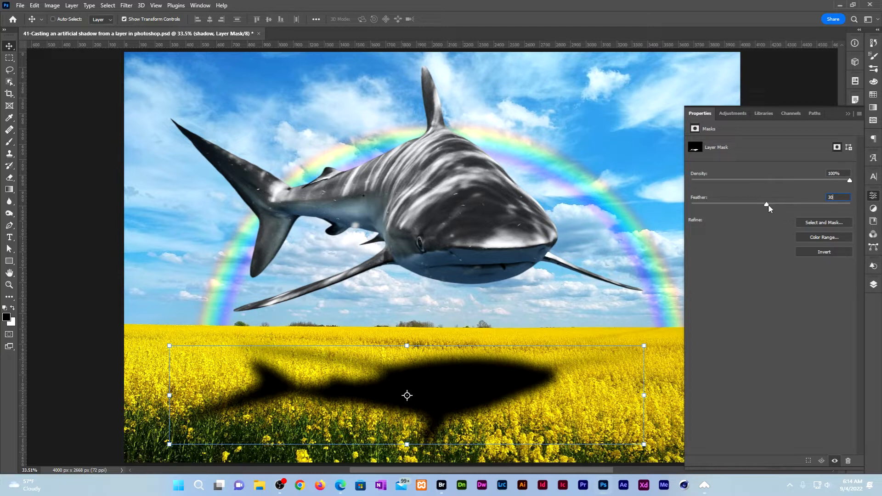
drag(767, 205, 762, 205)
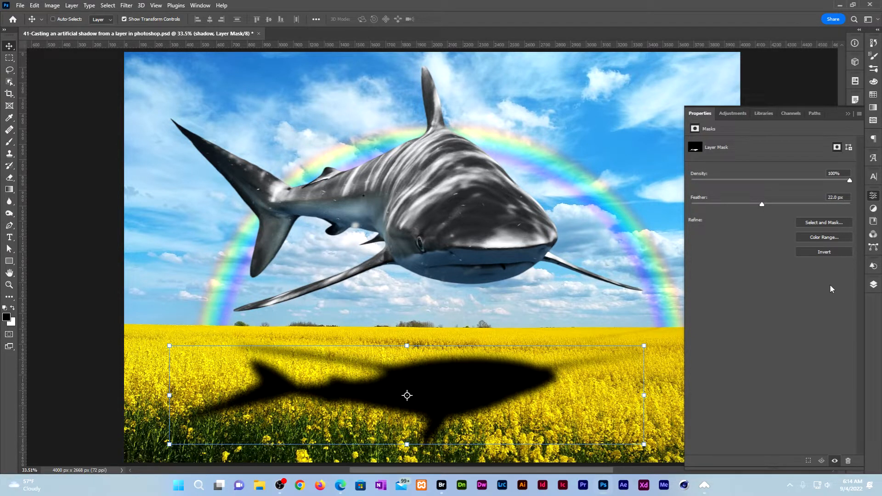
click(846, 197)
text(0)
click(873, 285)
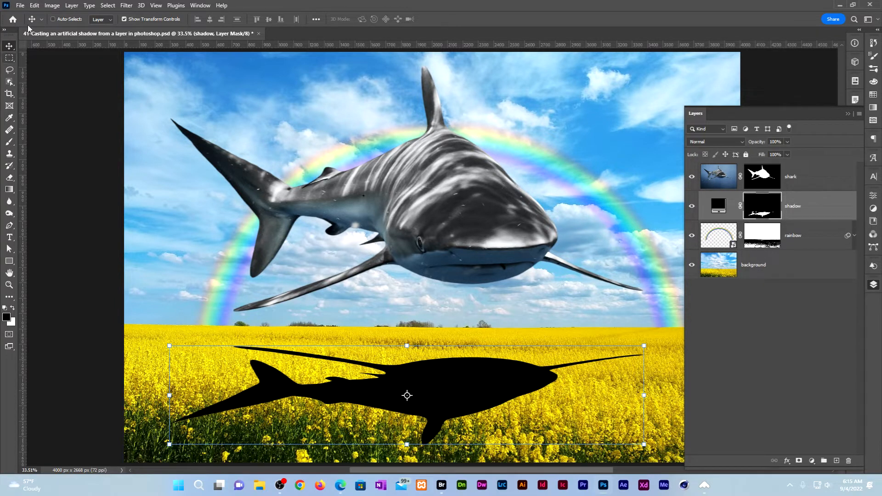
- Apply a 15-pixel Gaussian Blur to the shadow layer's mask
click(126, 6)
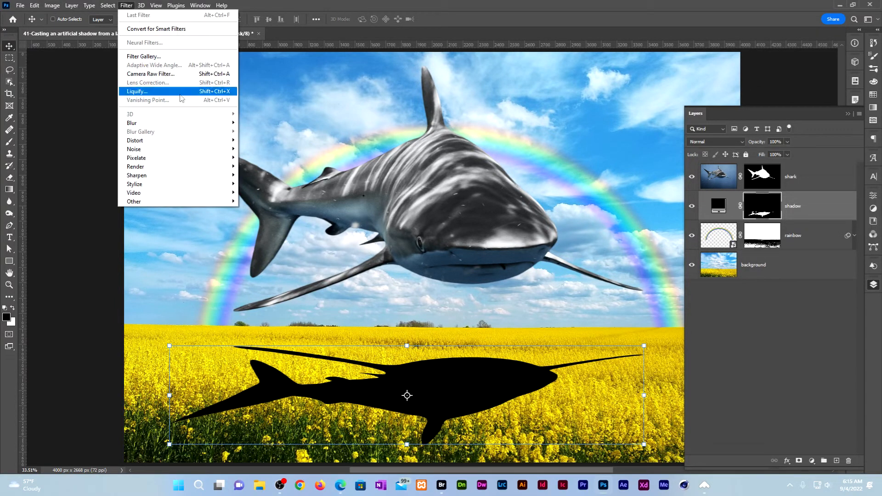
mouse_move(188, 124)
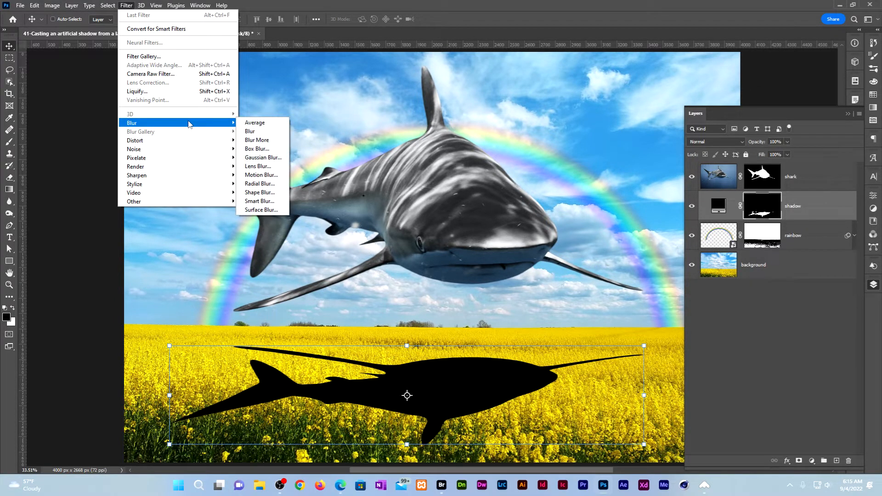
click(267, 160)
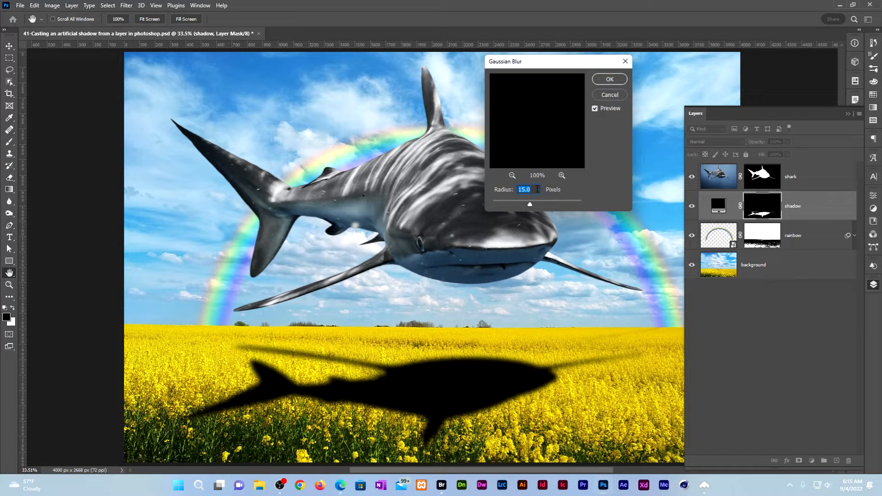
click(610, 79)
key(v)
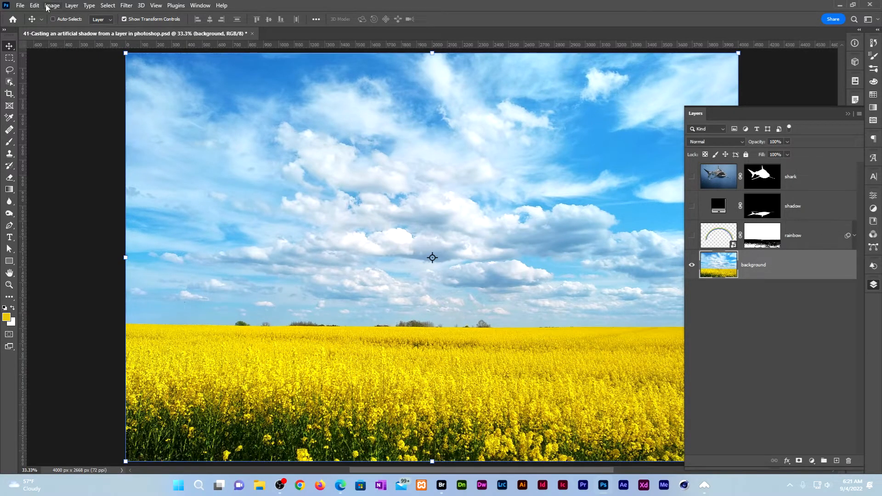
- Duplicate the image as 'background' with merged layers only
click(52, 6)
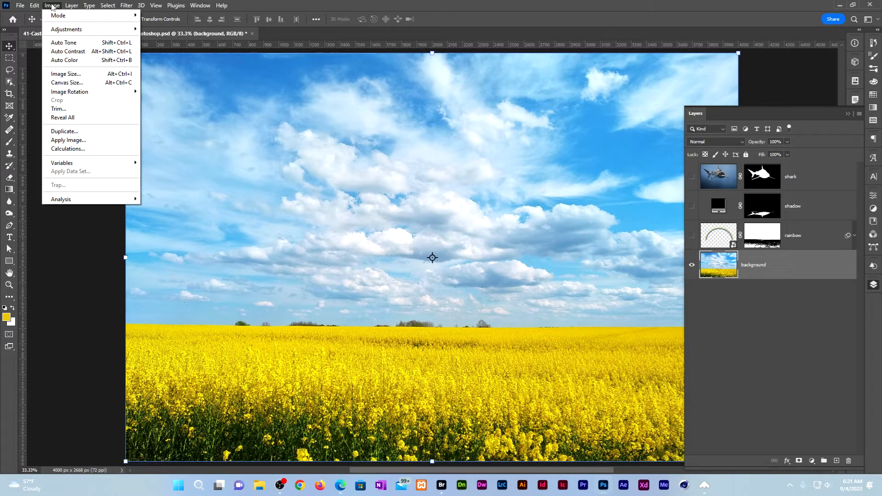
click(78, 132)
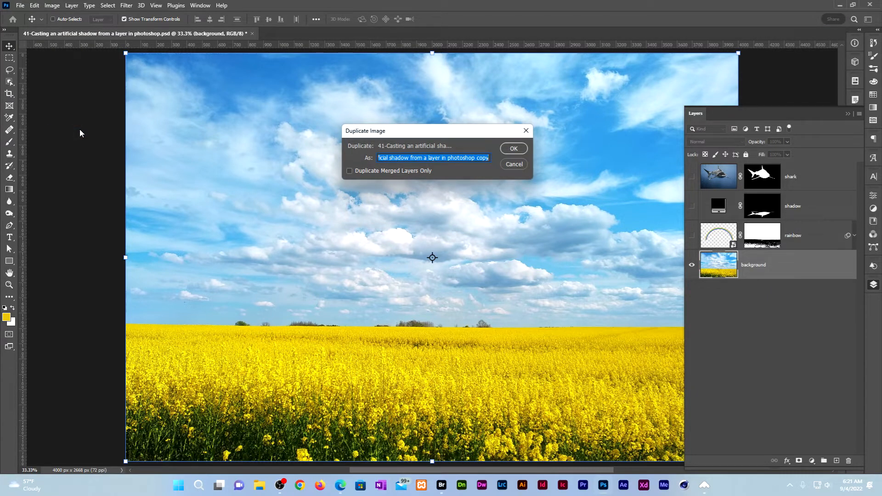
text(background)
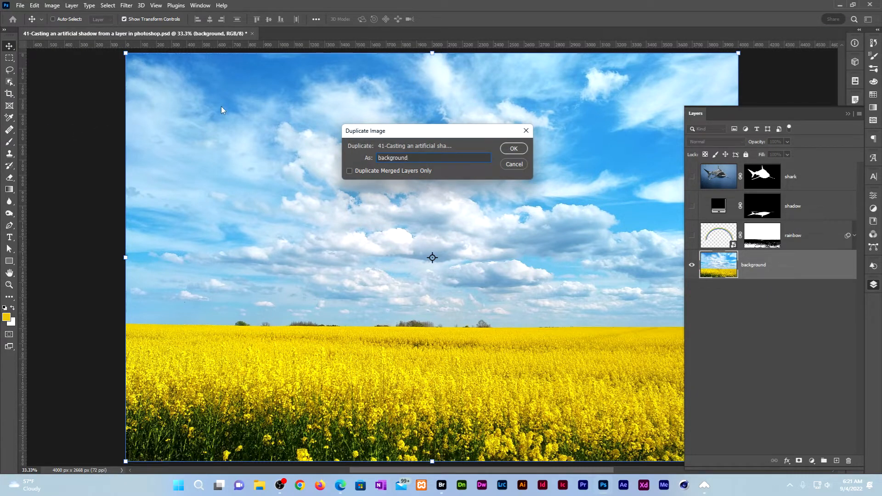
click(350, 171)
click(521, 151)
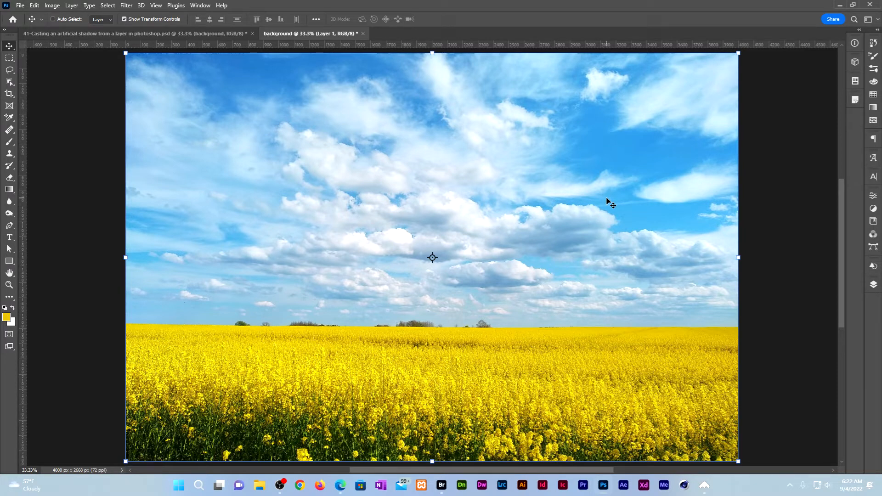
- View the Red, Green and Blue channels in turn, ending on the Red channel
click(873, 234)
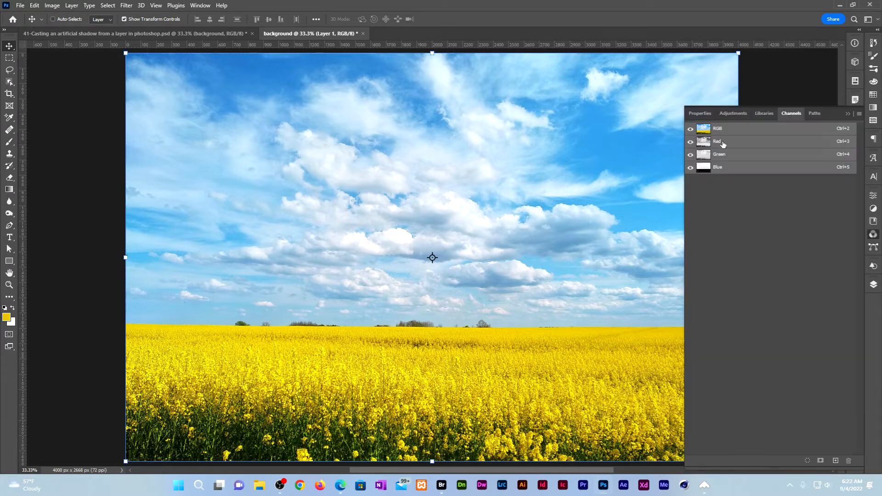
click(725, 144)
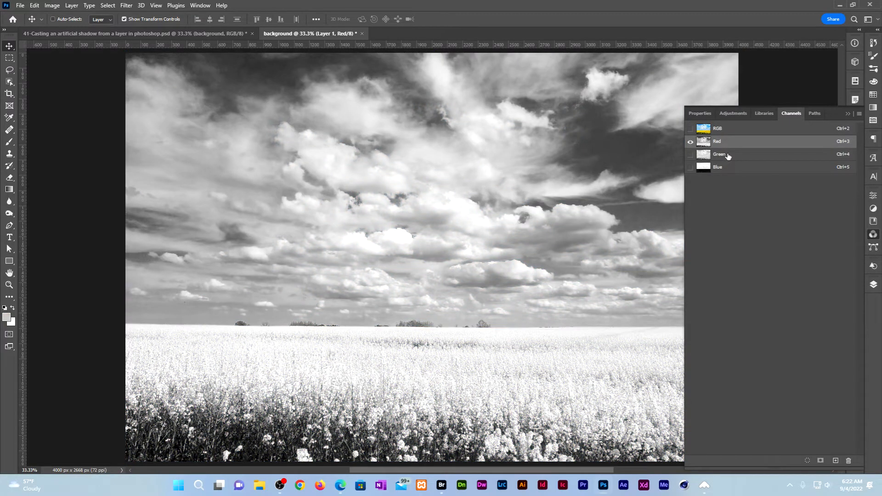
click(728, 157)
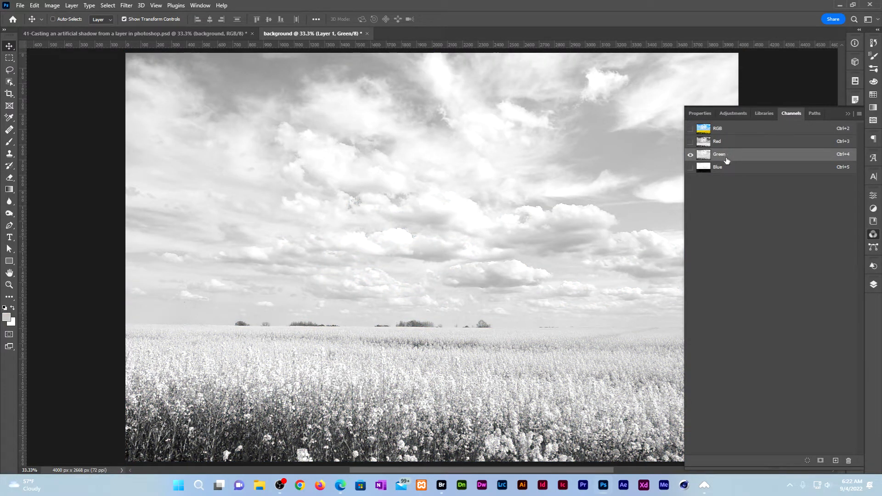
click(727, 170)
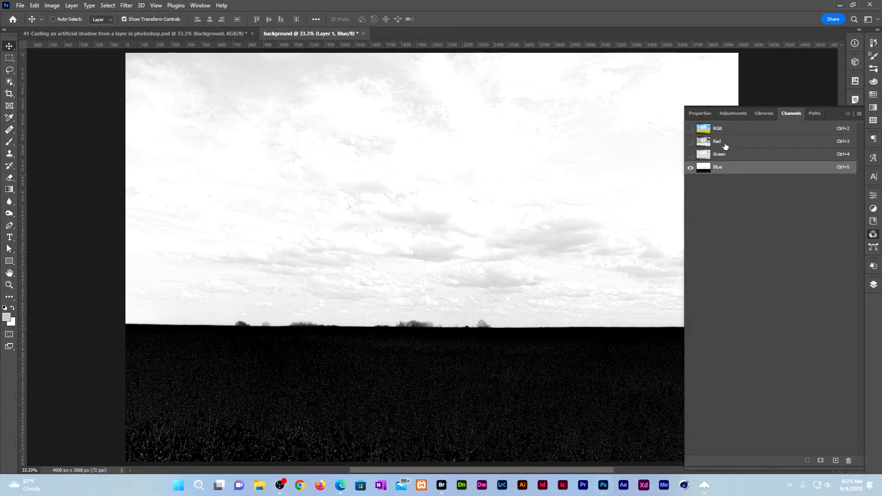
click(725, 146)
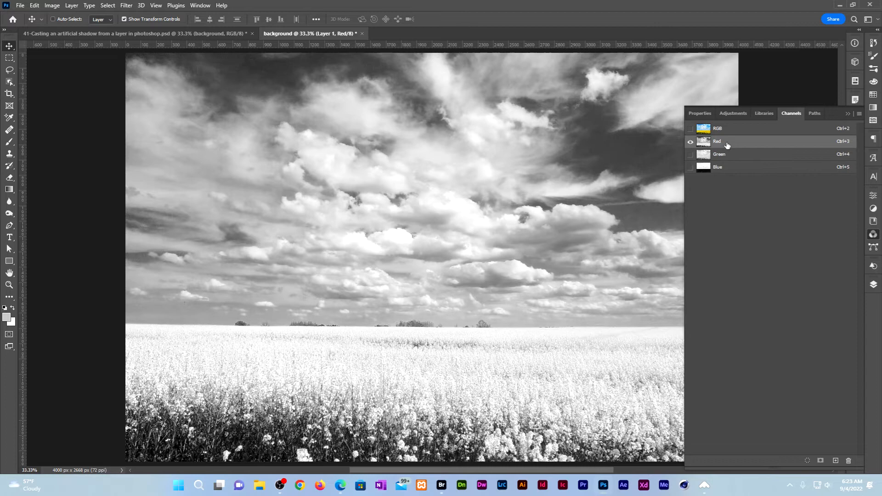
- Convert the copy to Grayscale, flattening layers and discarding the other channels
click(52, 6)
mouse_move(60, 15)
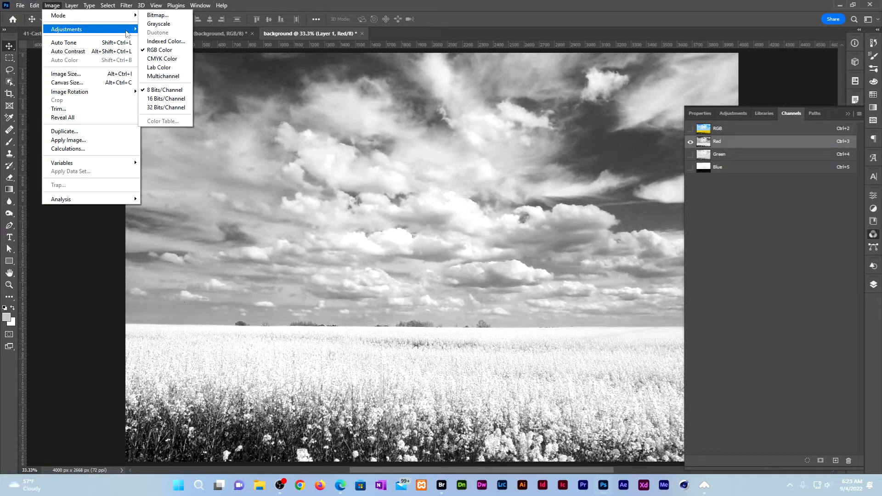
click(161, 24)
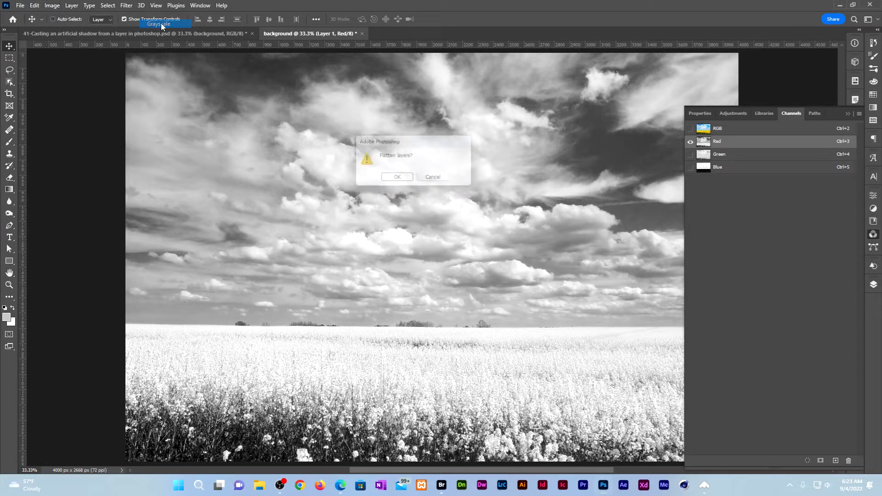
click(402, 181)
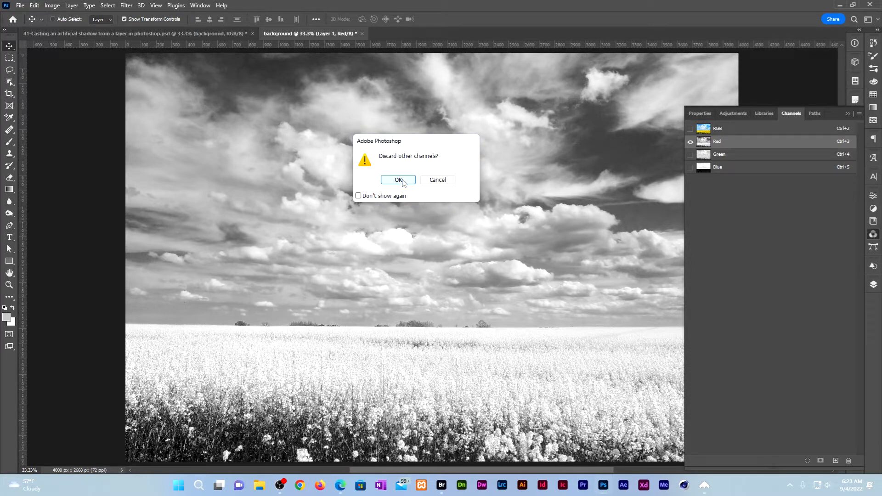
click(398, 180)
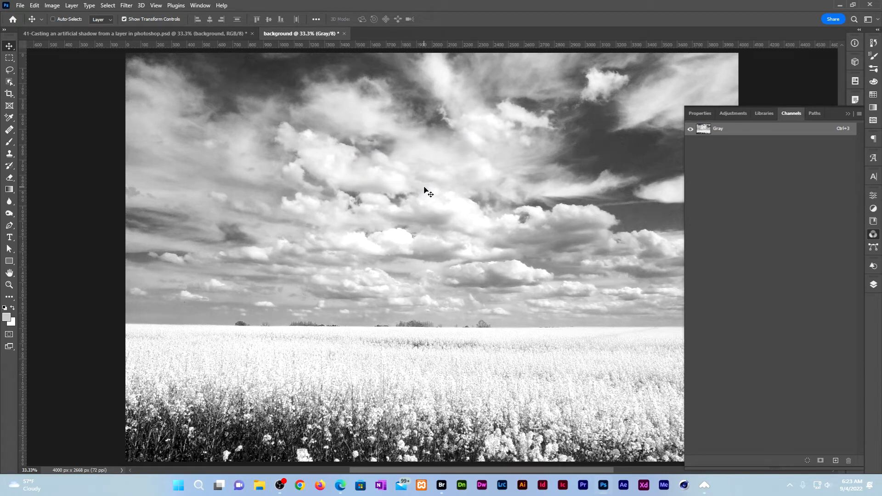
- Save it over background.psd on this computer and switch back to the shark composite
click(21, 6)
click(55, 117)
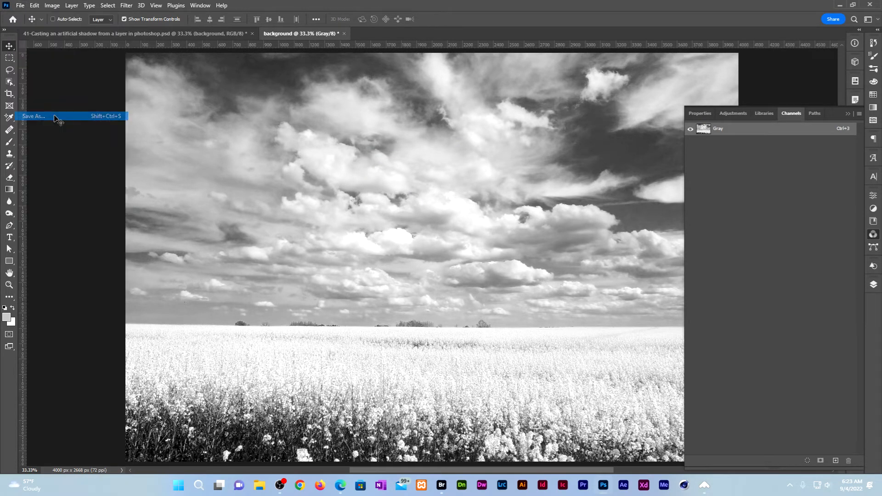
click(199, 331)
click(476, 297)
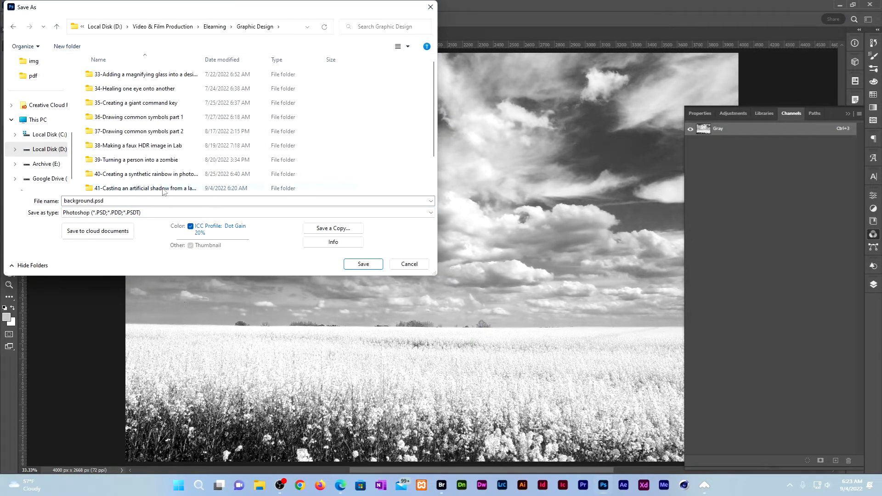
click(162, 92)
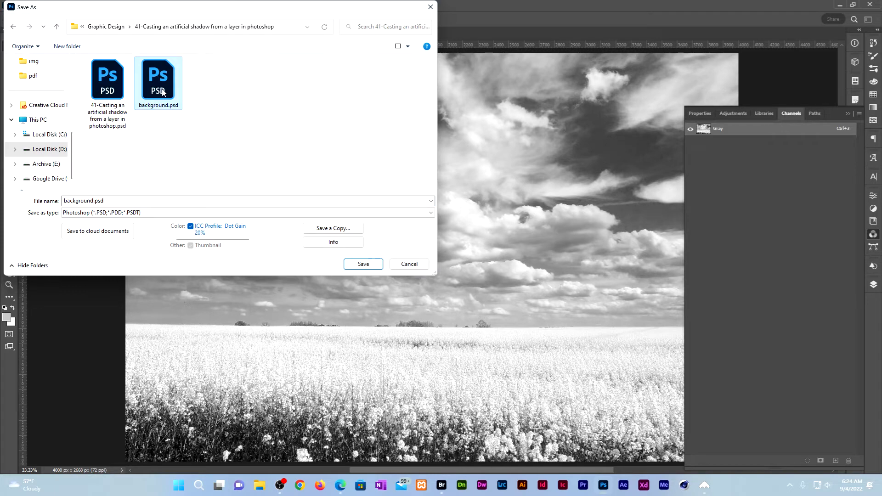
click(375, 265)
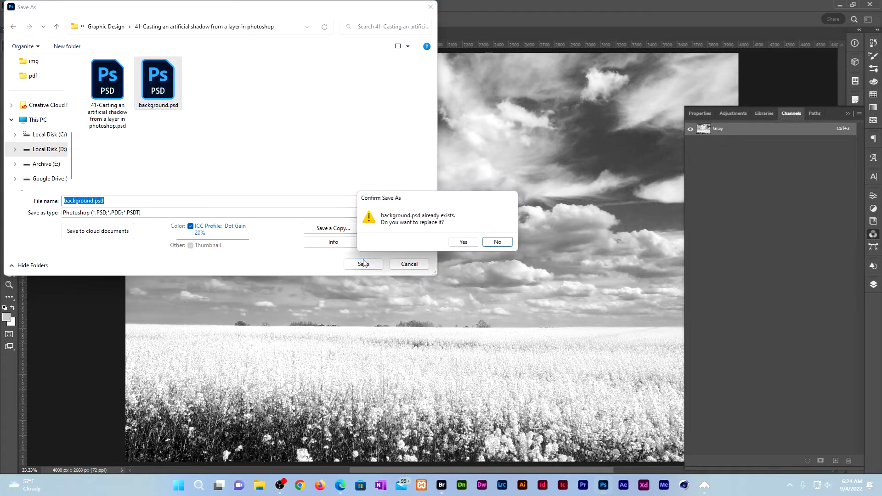
click(464, 242)
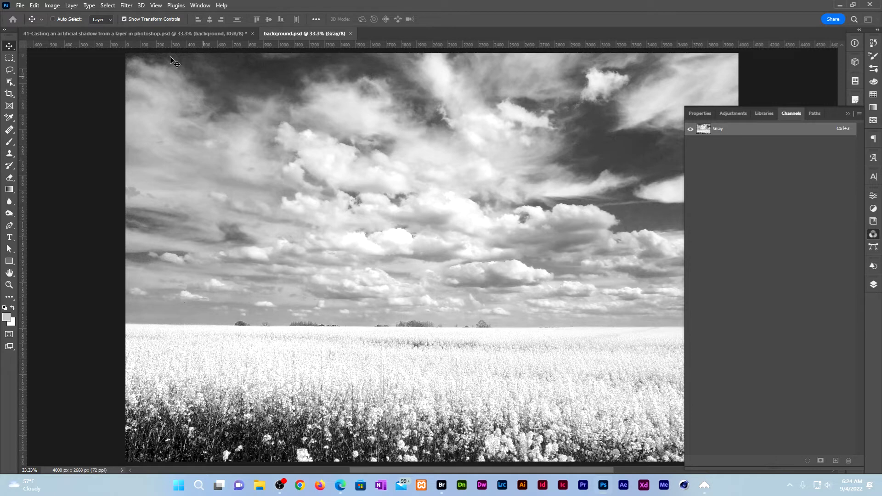
click(159, 32)
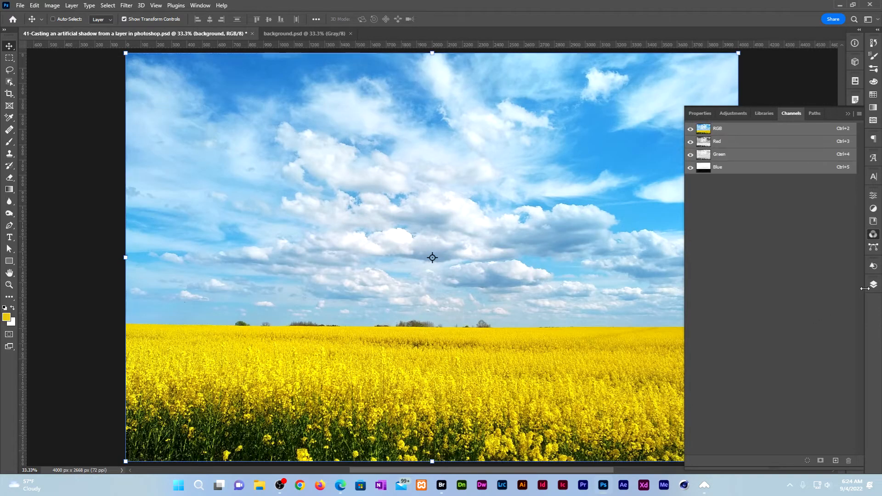
- Show all layers again, select the shadow's mask, and bring up the Filter > Distort menu
click(874, 285)
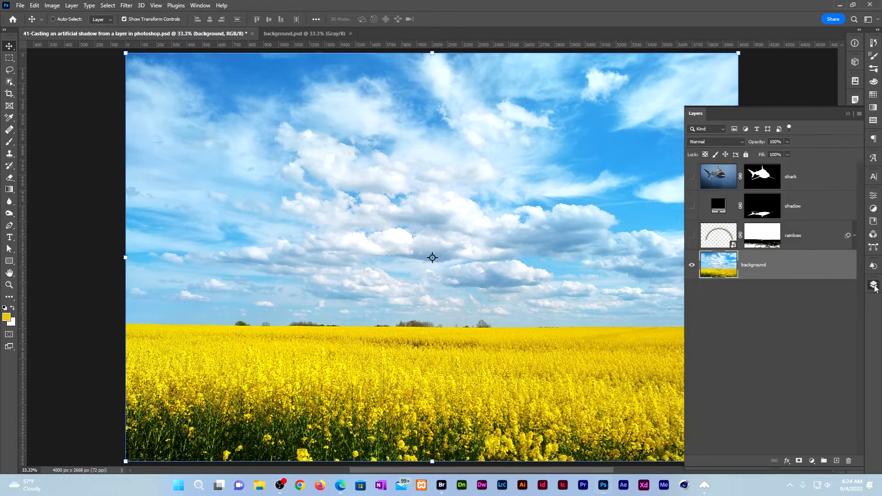
alt+click(691, 267)
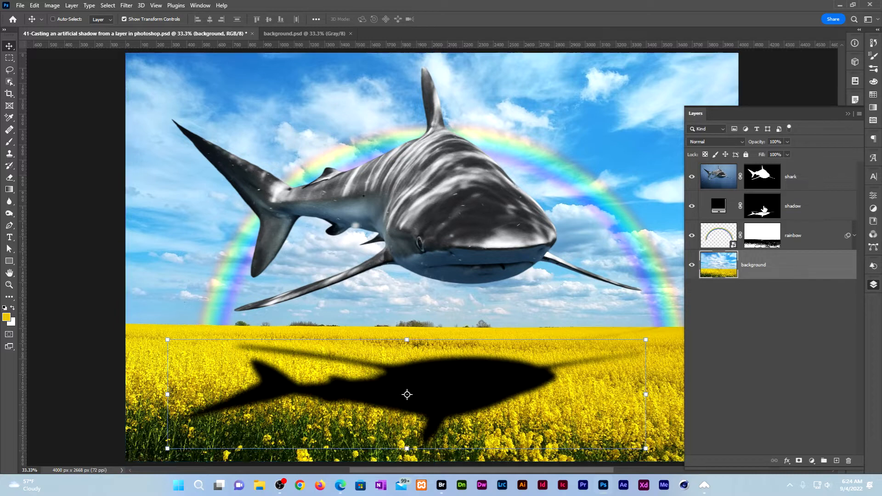
click(763, 210)
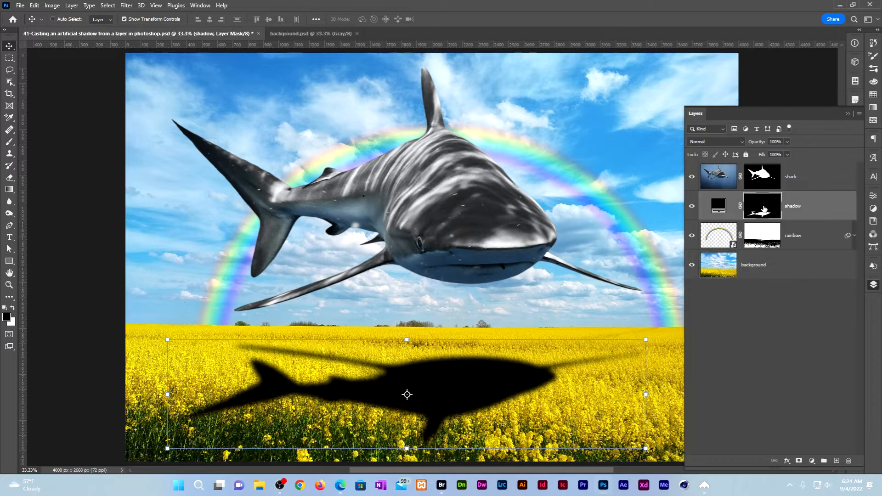
click(126, 5)
mouse_move(195, 145)
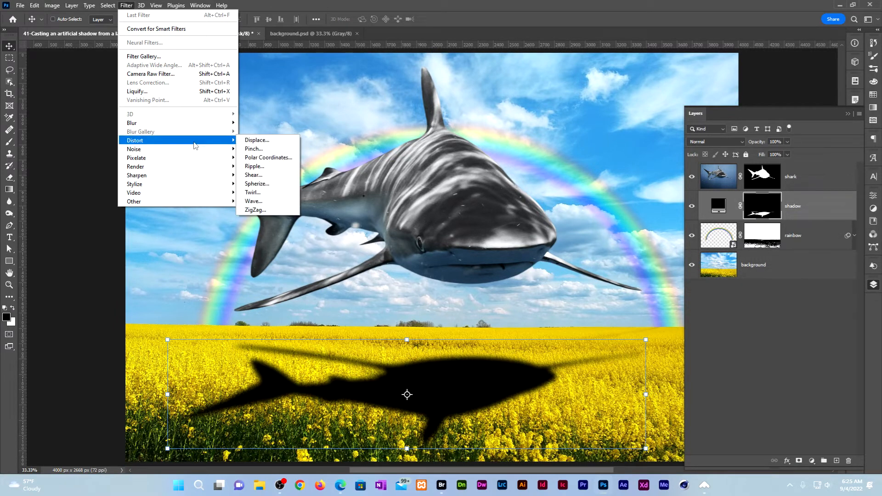
- Displace the shadow mask (horizontal 0, vertical 30) with background.psd, then toggle the background to check
click(257, 140)
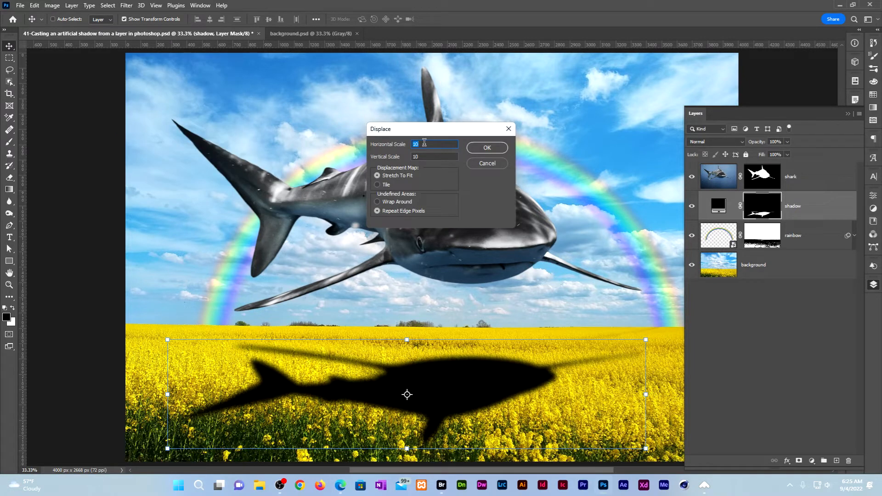
text(0)
key(Tab)
text(30)
click(486, 148)
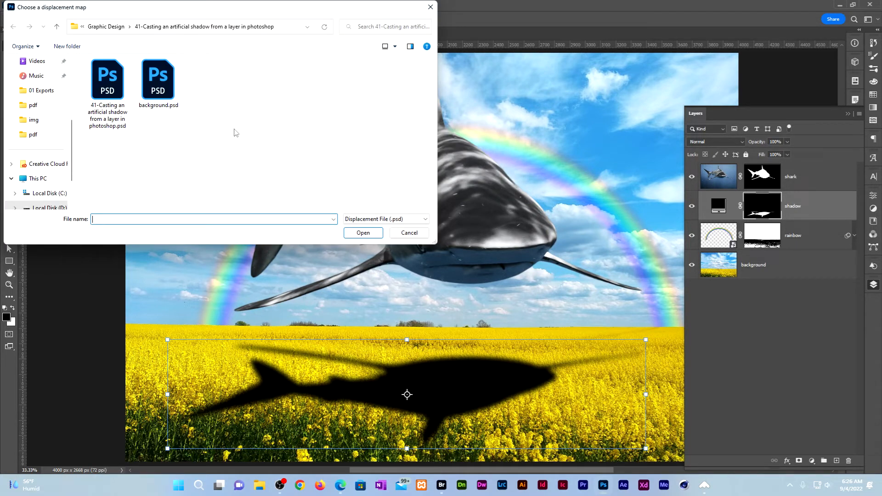
click(164, 90)
click(362, 234)
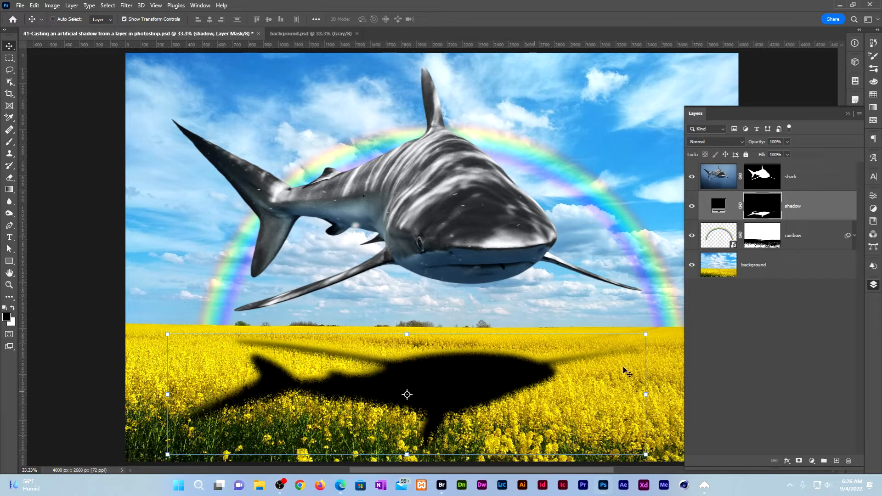
click(693, 266)
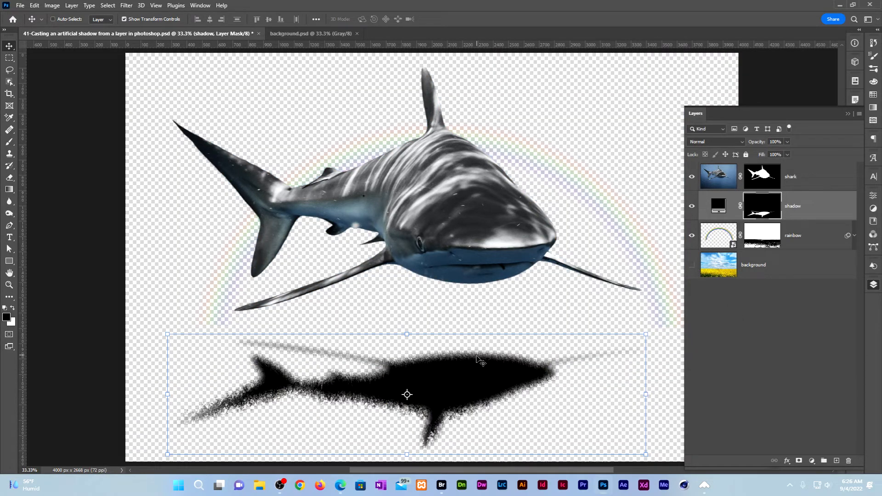
click(692, 265)
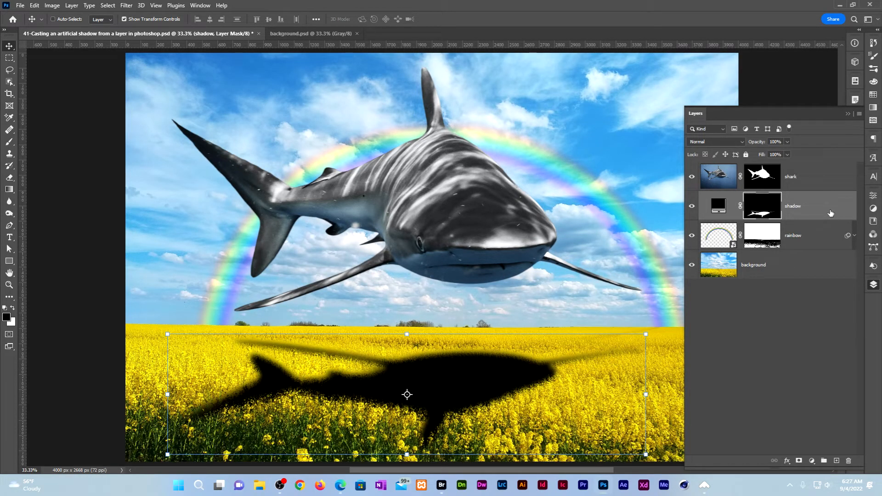
- Split the shadow's Blend If Underlying Layer white slider so the brightest flowers show through
double_click(831, 213)
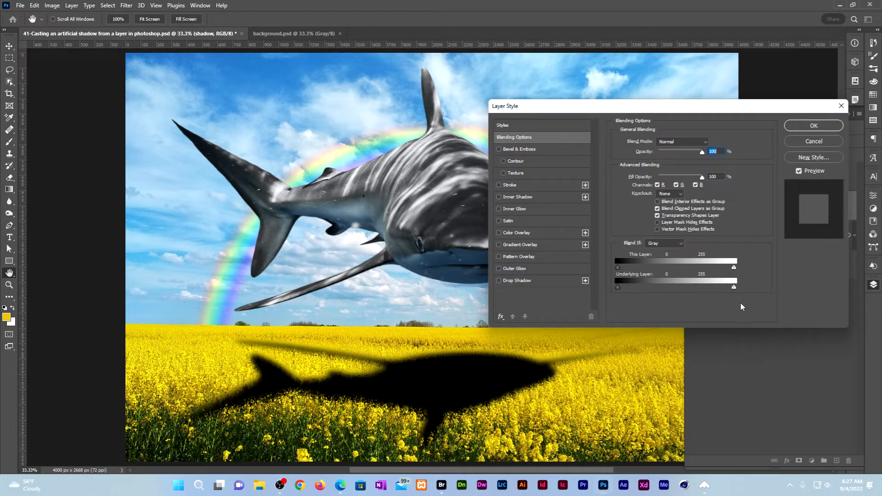
key(alt)
drag(734, 289, 695, 293)
click(814, 126)
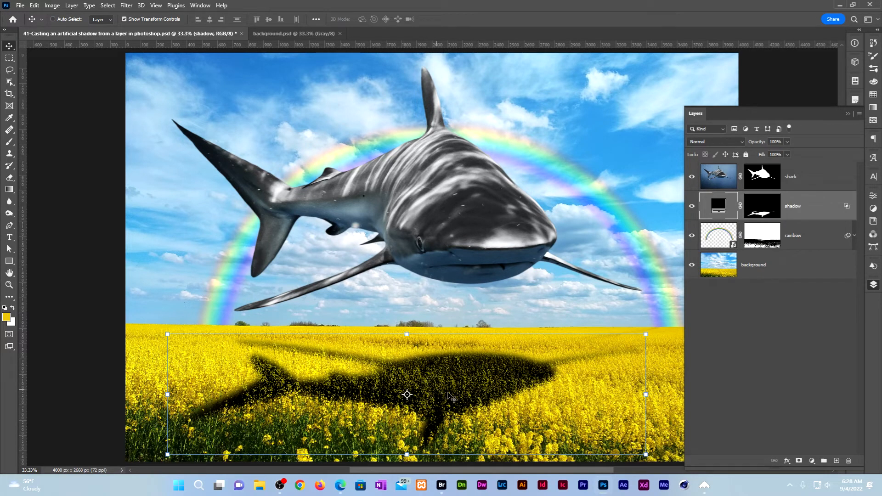
- Set the shadow layer to 50% opacity and view the composite in full-screen mode
key(m)
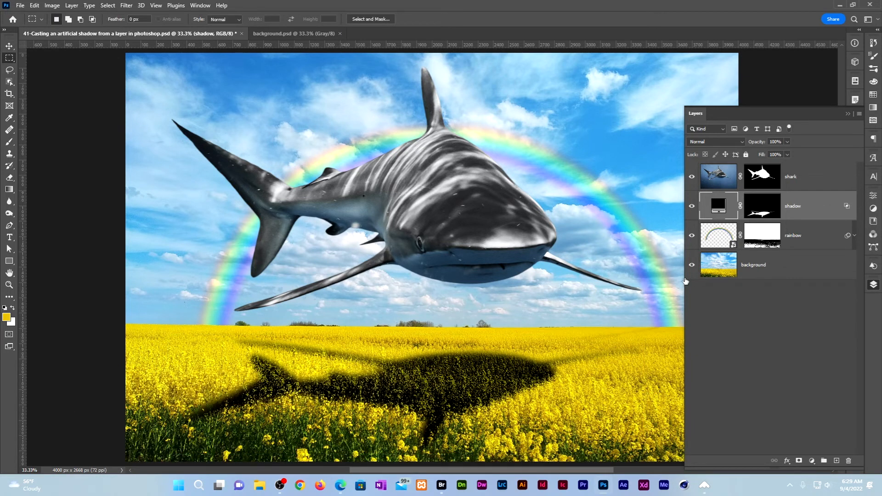
key(5)
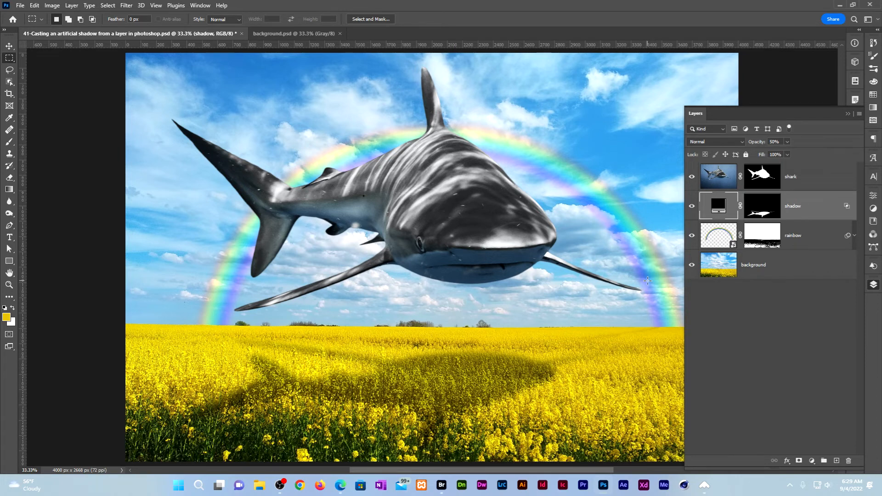
click(848, 113)
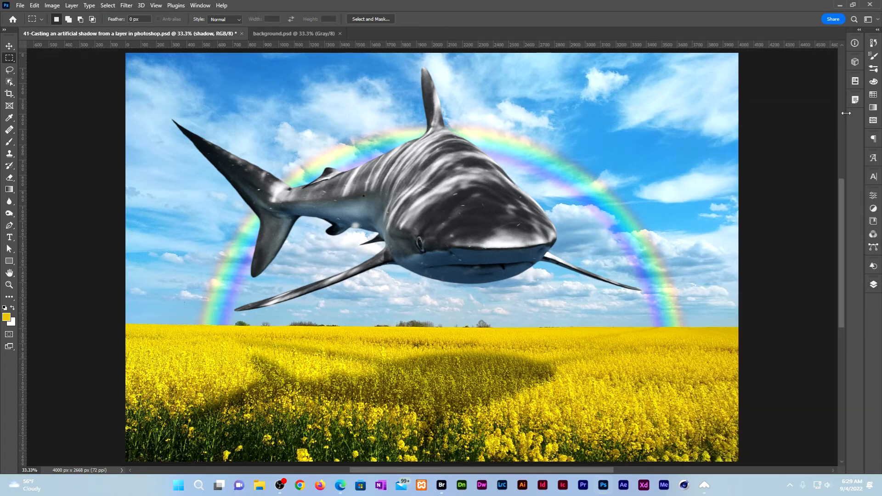
key(v)
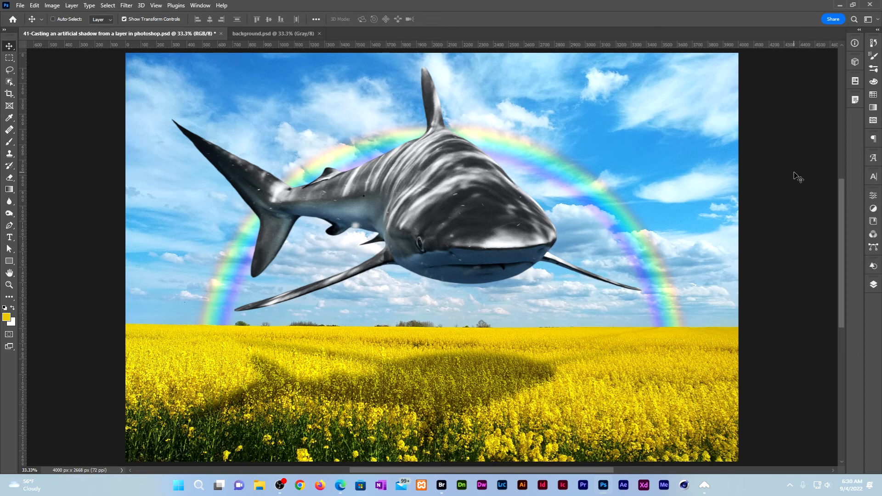
key(f)
key(f)
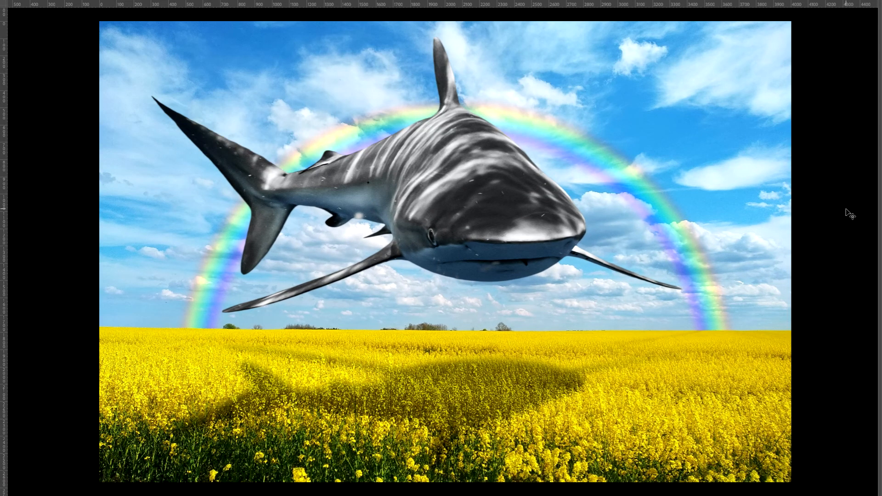